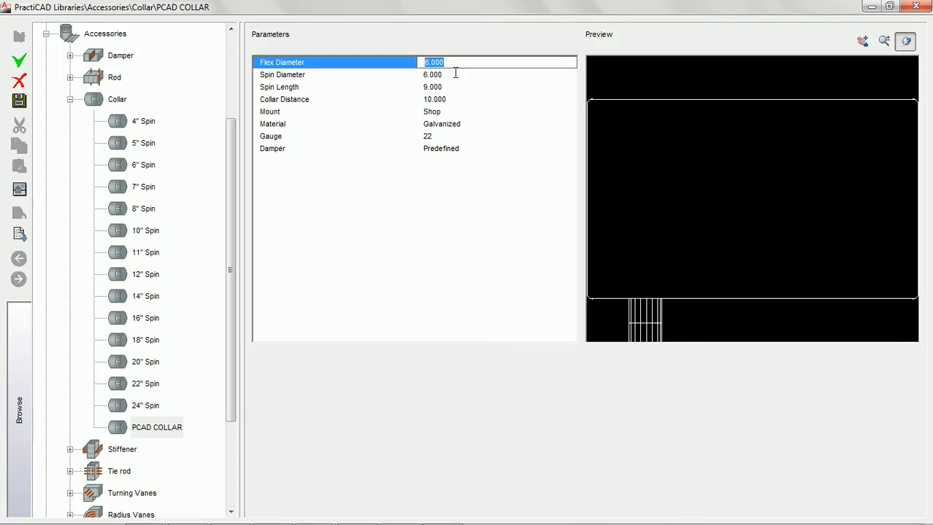
Step: Set the flex diameter of PCAD COLLAR to 2, save the collar and close the library
{"action": "left_click", "coordinate": [454, 73]}
{"action": "left_click", "coordinate": [443, 63]}
{"action": "left_click", "coordinate": [445, 75]}
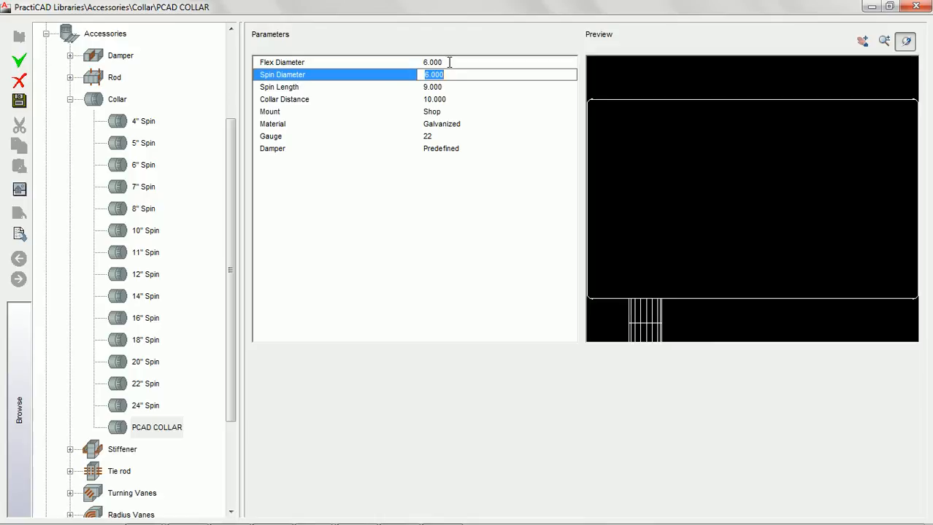
{"action": "left_click", "coordinate": [451, 62]}
{"action": "type", "text": "2"}
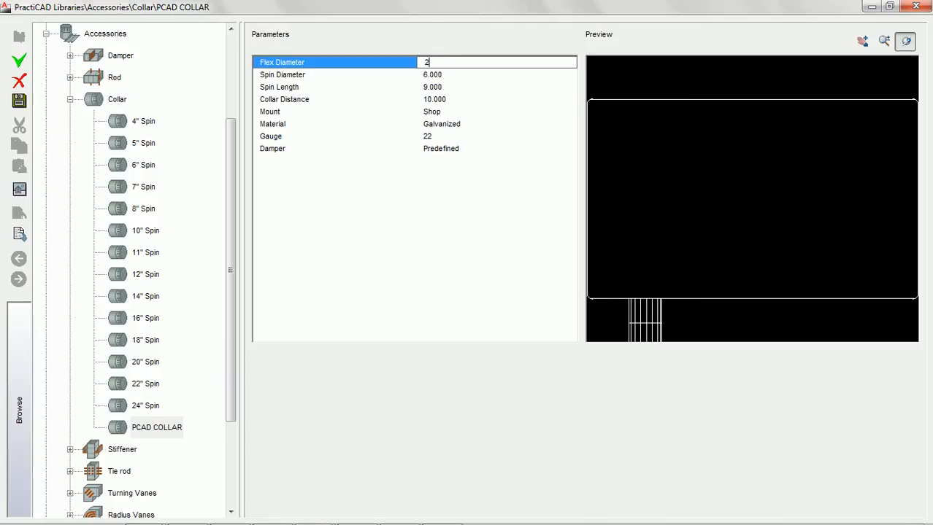
{"action": "key", "text": "Tab"}
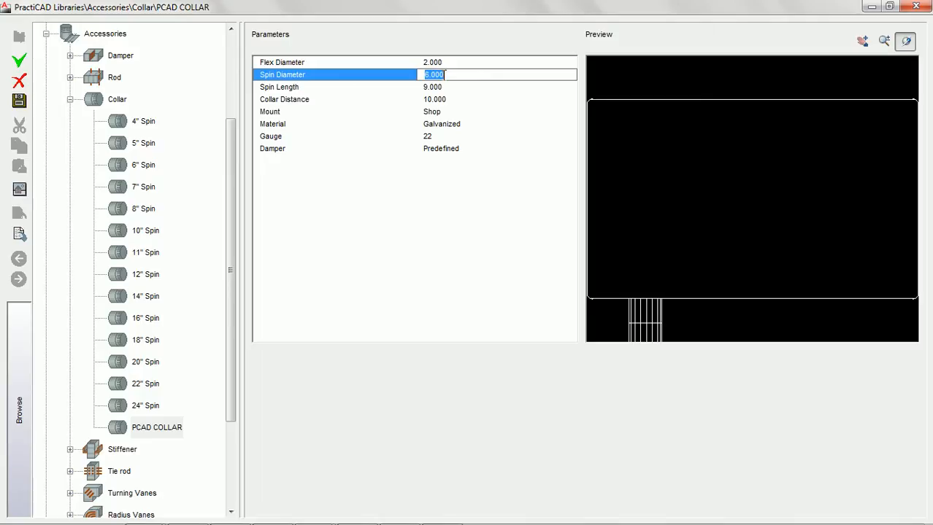
{"action": "left_click", "coordinate": [453, 64]}
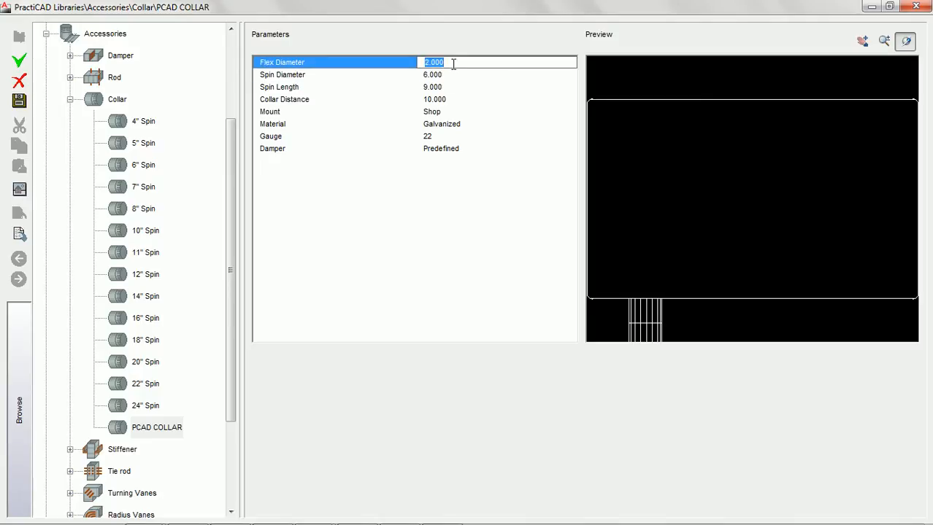
{"action": "left_click", "coordinate": [442, 76]}
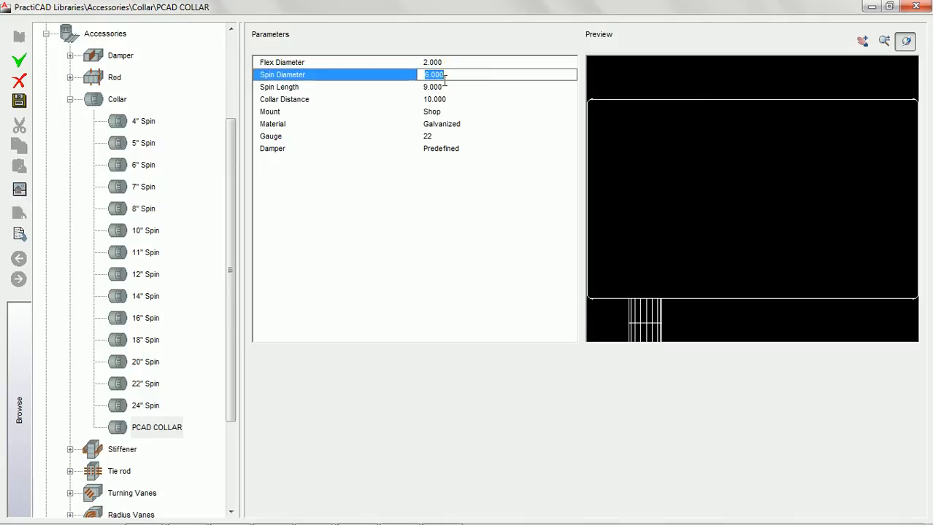
{"action": "left_click", "coordinate": [19, 102]}
{"action": "left_click", "coordinate": [914, 8]}
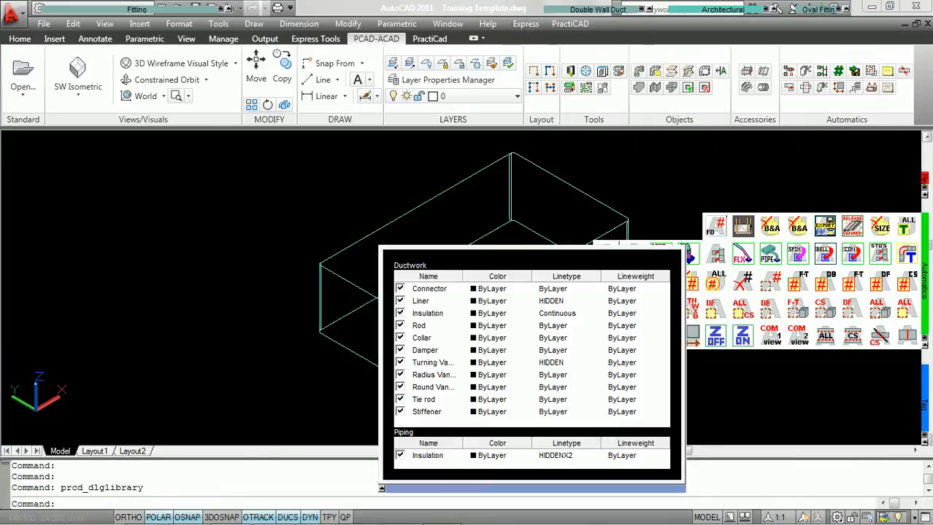
Step: Add a collar of type PCAD COLLAR at the In location of the rectangular duct
{"action": "left_click", "coordinate": [763, 87]}
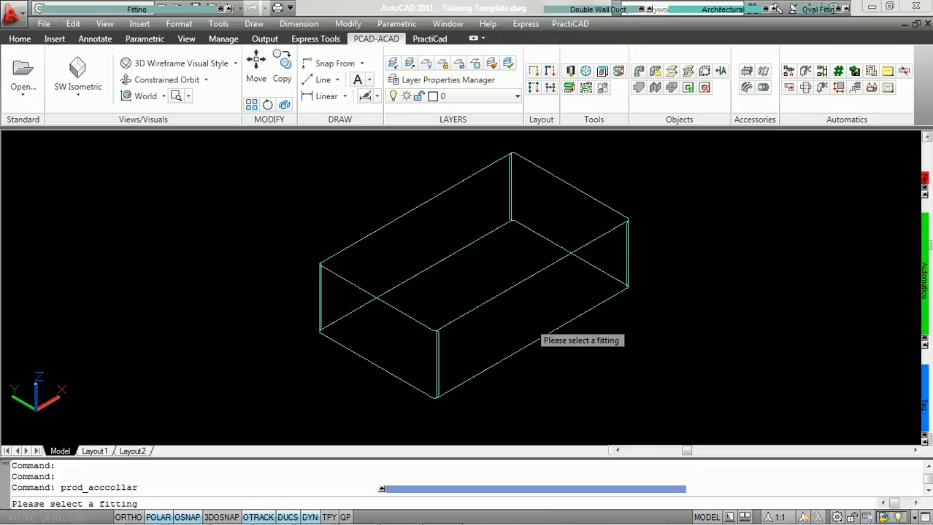
{"action": "left_click", "coordinate": [516, 287]}
{"action": "left_click", "coordinate": [835, 209]}
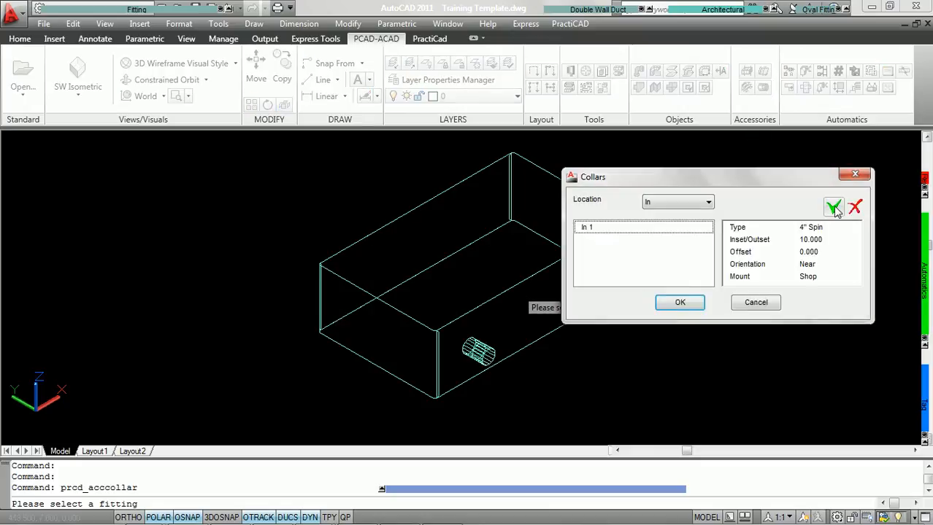
{"action": "left_click", "coordinate": [839, 227]}
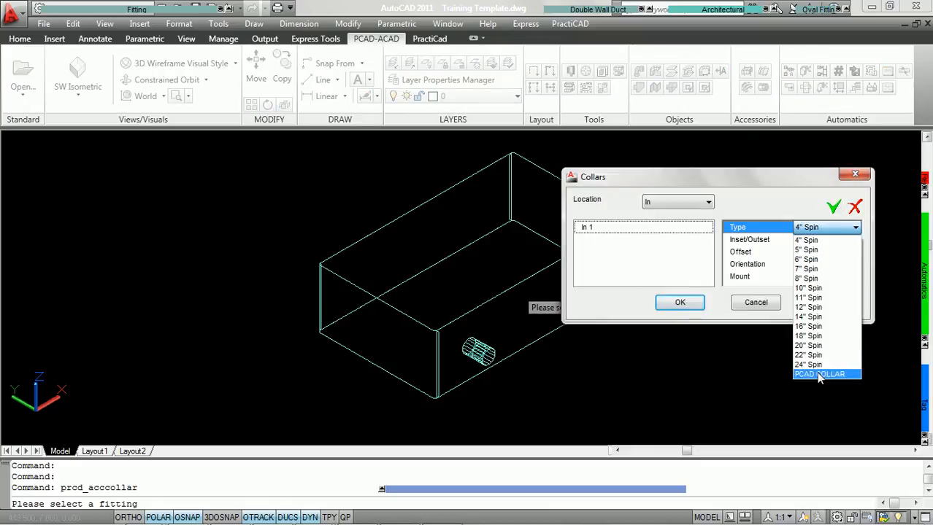
{"action": "left_click", "coordinate": [816, 373]}
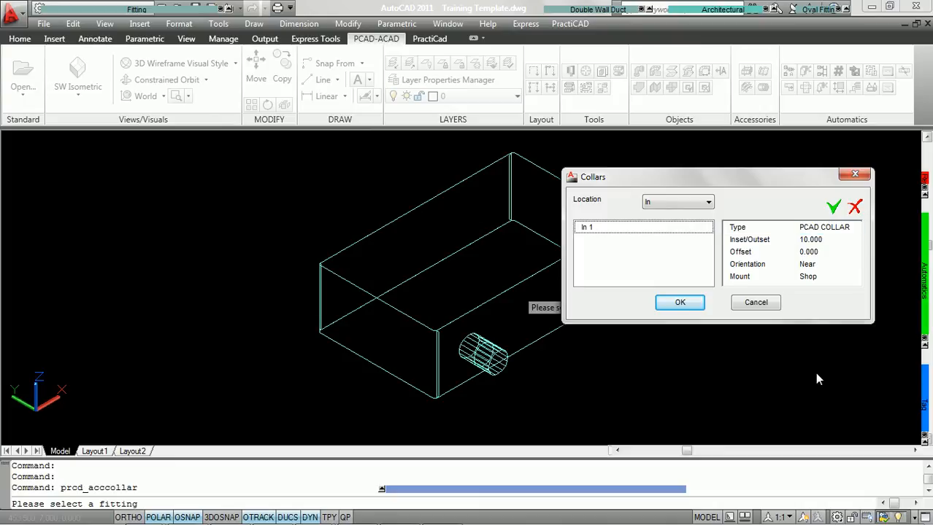
{"action": "left_click", "coordinate": [679, 302]}
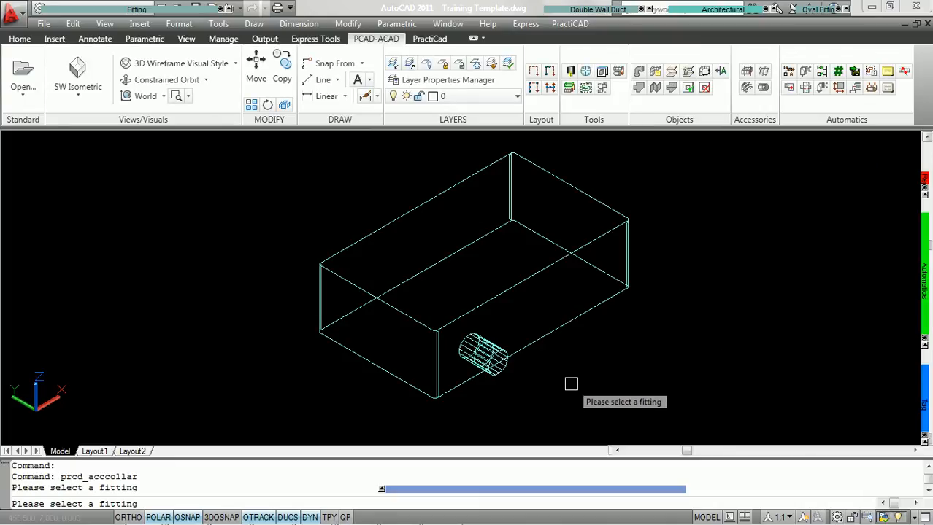
{"action": "key", "text": "Escape"}
Step: Draw a flex duct from the centre of the collar's open end to a free point away from the duct
{"action": "scroll", "coordinate": [562, 366], "scroll_direction": "up", "scroll_amount": 2}
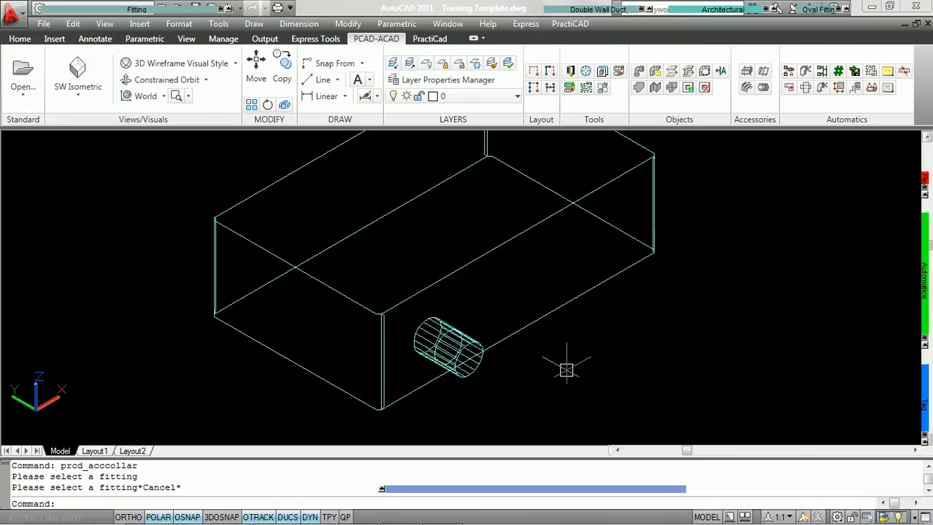
{"action": "mouse_move", "coordinate": [714, 13]}
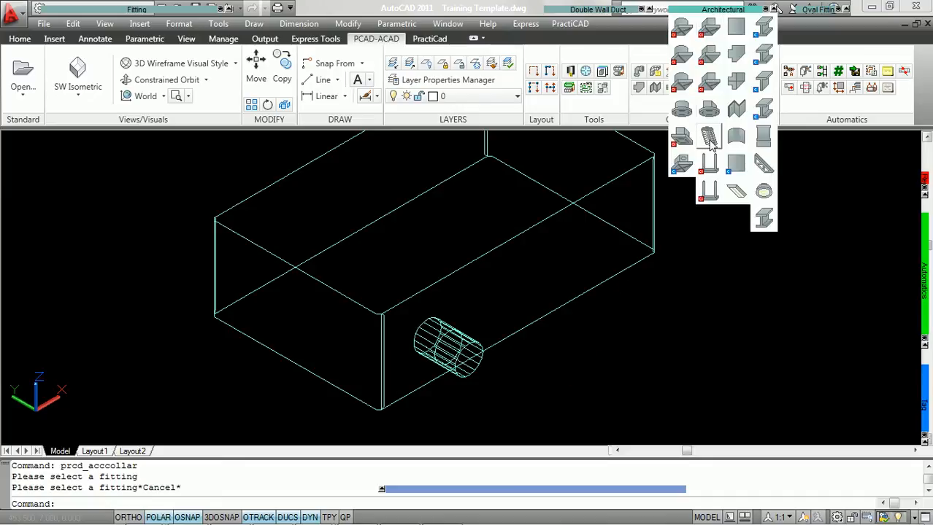
{"action": "left_click", "coordinate": [708, 136]}
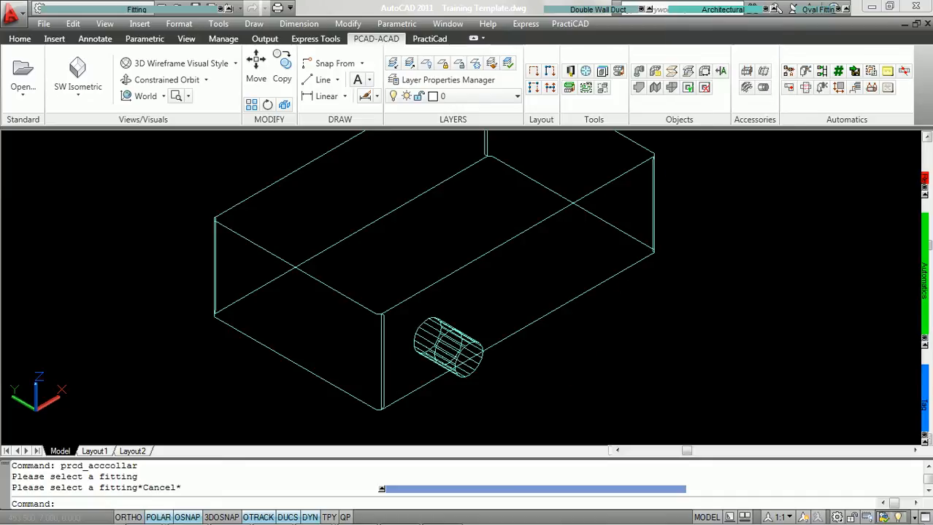
{"action": "left_click", "coordinate": [473, 359]}
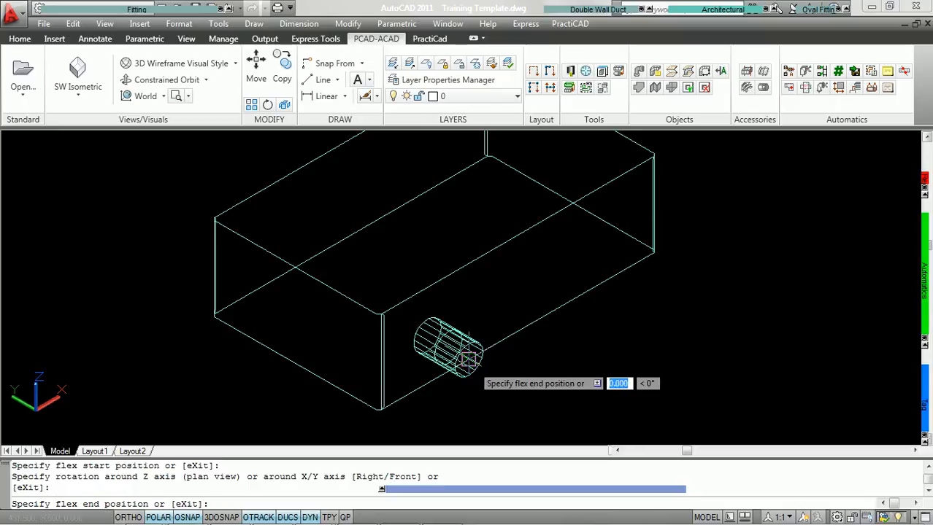
{"action": "left_click", "coordinate": [709, 373]}
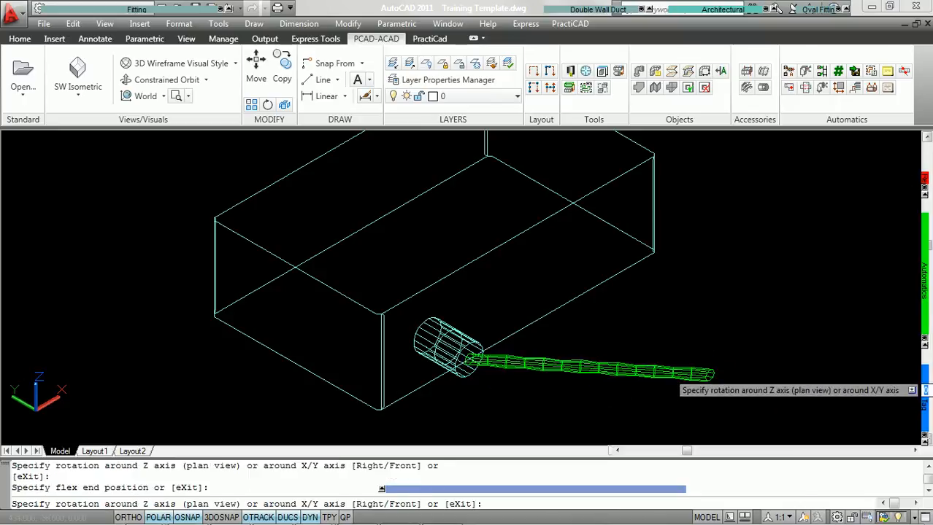
{"action": "right_click", "coordinate": [734, 319]}
{"action": "left_click", "coordinate": [764, 323]}
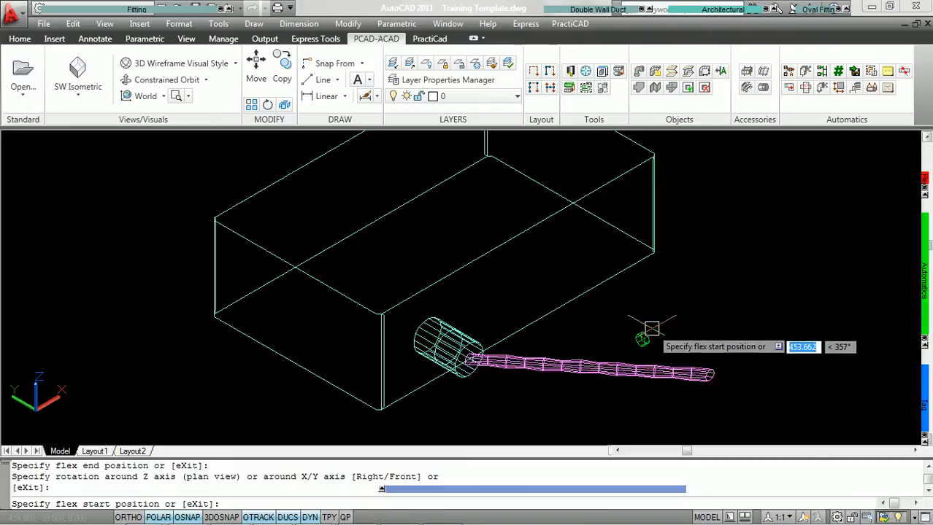
{"action": "key", "text": "Escape"}
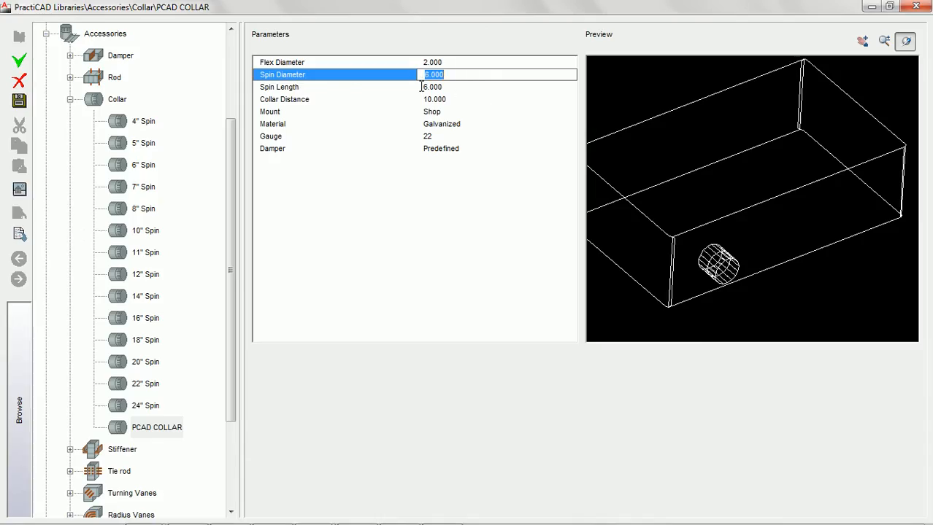
Step: In the library, set the PCAD COLLAR's spin diameter to 12 and its spin length to 12
{"action": "left_click", "coordinate": [434, 86]}
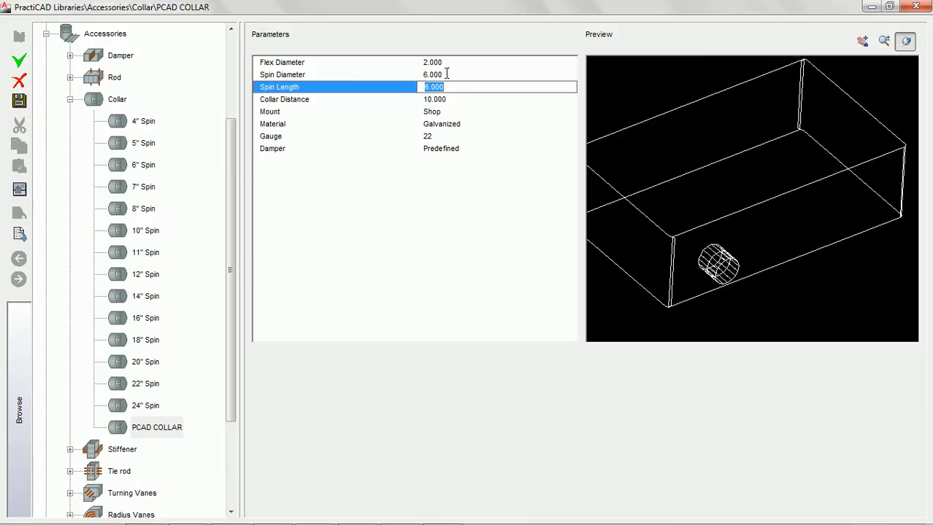
{"action": "left_click", "coordinate": [444, 75]}
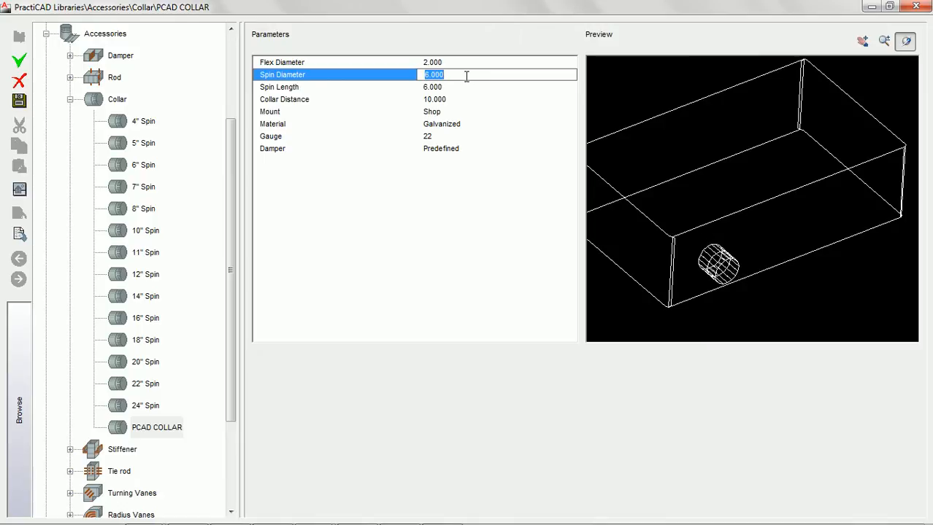
{"action": "type", "text": "12"}
{"action": "key", "text": "Return"}
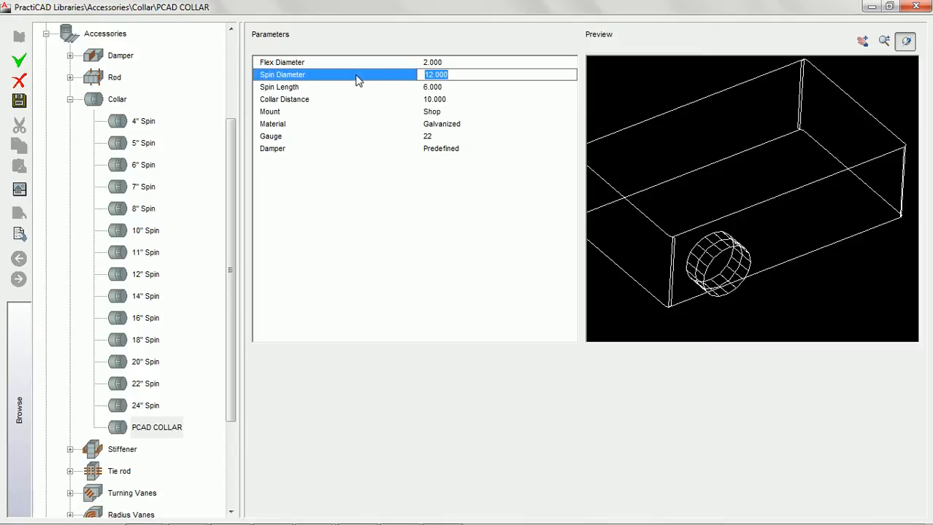
{"action": "left_click", "coordinate": [441, 87]}
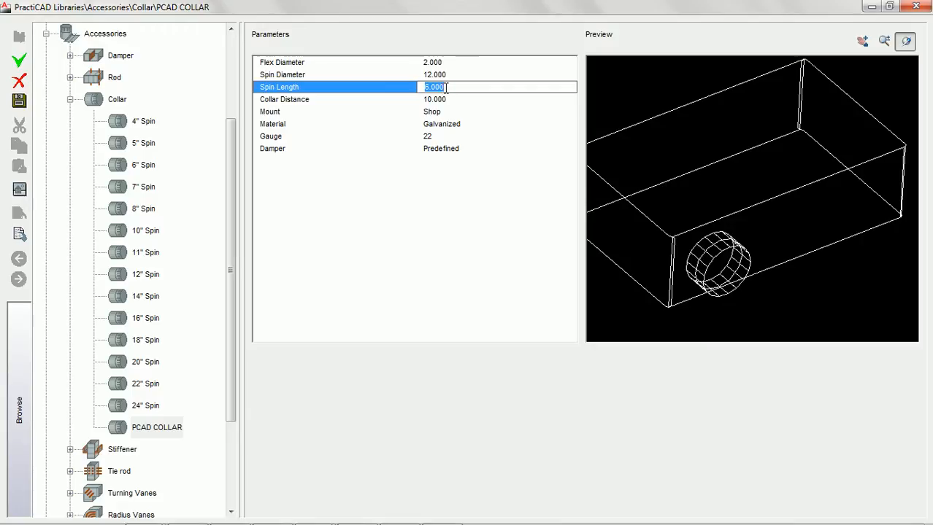
{"action": "type", "text": "10"}
{"action": "key", "text": "Return"}
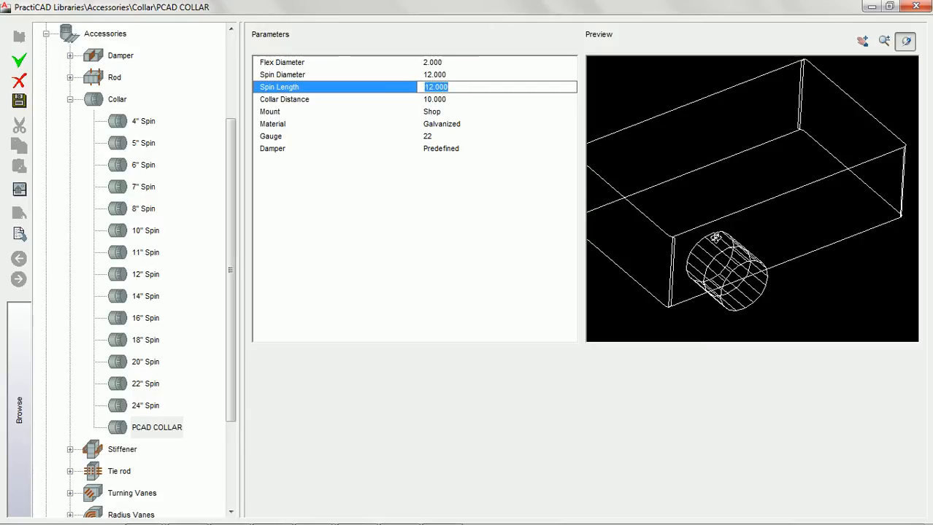
{"action": "type", "text": "12"}
{"action": "key", "text": "Return"}
Step: Try a collar distance of 0 for the PCAD COLLAR
{"action": "left_click", "coordinate": [458, 100]}
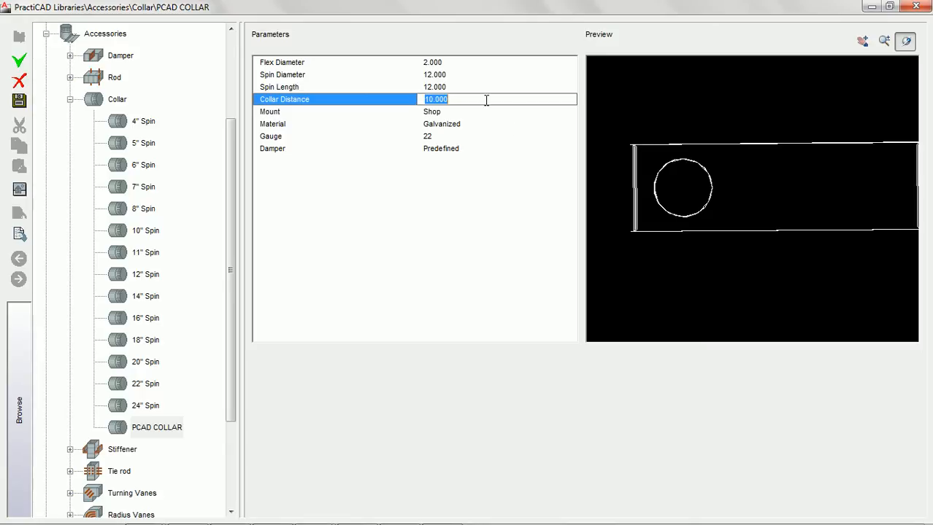
{"action": "type", "text": "0"}
{"action": "key", "text": "Return"}
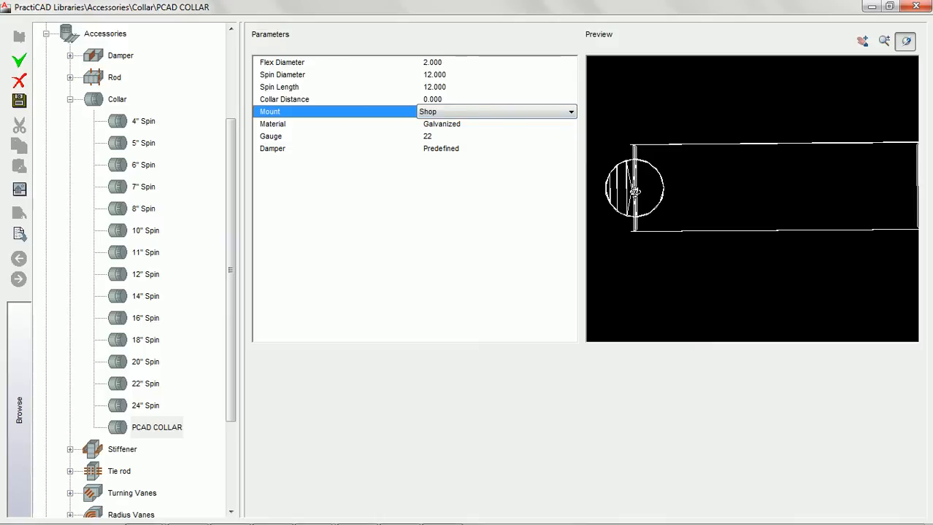
Step: Set the PCAD COLLAR's collar distance to 12
{"action": "left_click", "coordinate": [446, 99]}
{"action": "type", "text": "12"}
{"action": "key", "text": "Return"}
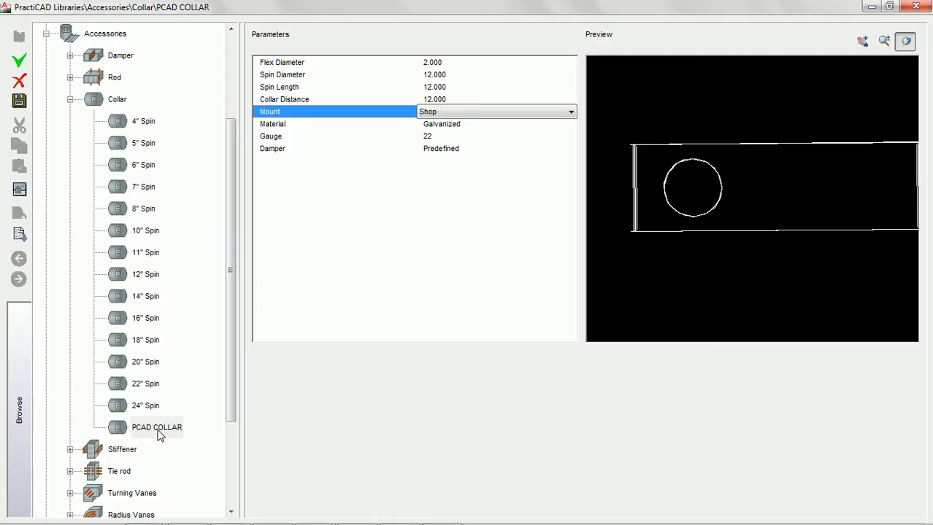
Step: Set the PCAD COLLAR's mount option to Field
{"action": "left_click", "coordinate": [469, 114]}
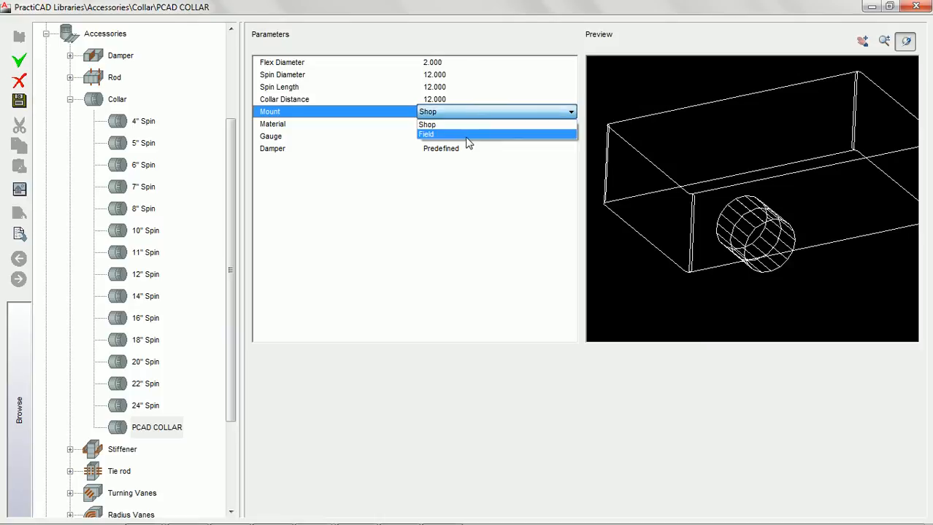
{"action": "left_click", "coordinate": [467, 127]}
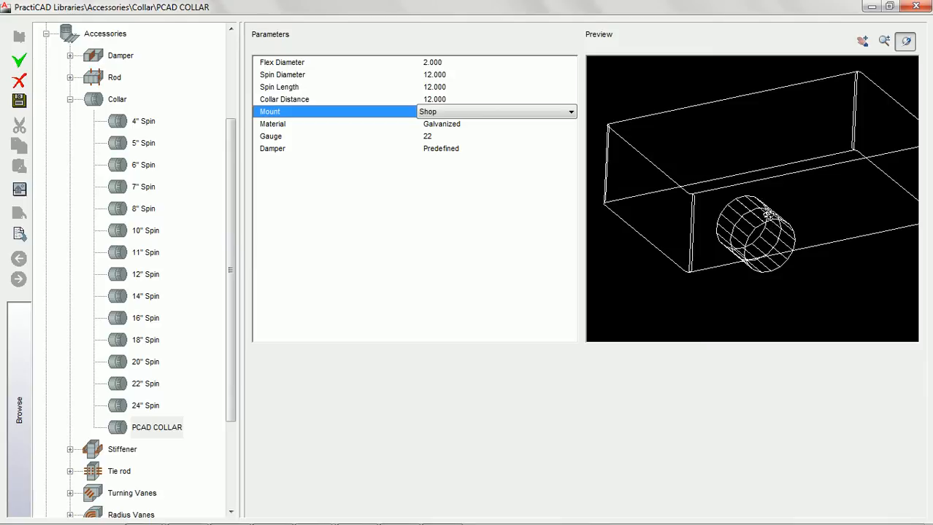
{"action": "left_click", "coordinate": [488, 111]}
{"action": "left_click", "coordinate": [486, 137]}
Step: Examine the material and gauge settings of the PCAD COLLAR and the list of available materials
{"action": "left_click", "coordinate": [465, 136]}
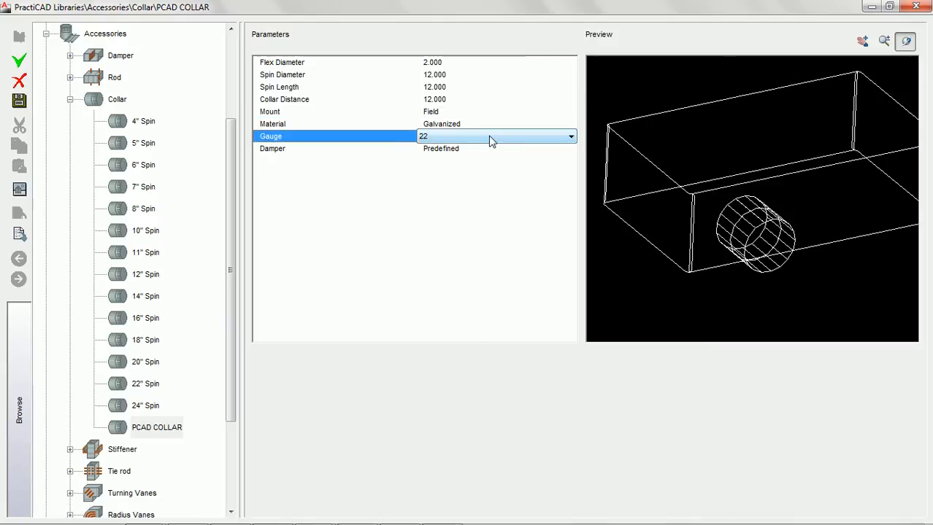
{"action": "left_click", "coordinate": [467, 125]}
{"action": "left_click", "coordinate": [466, 137]}
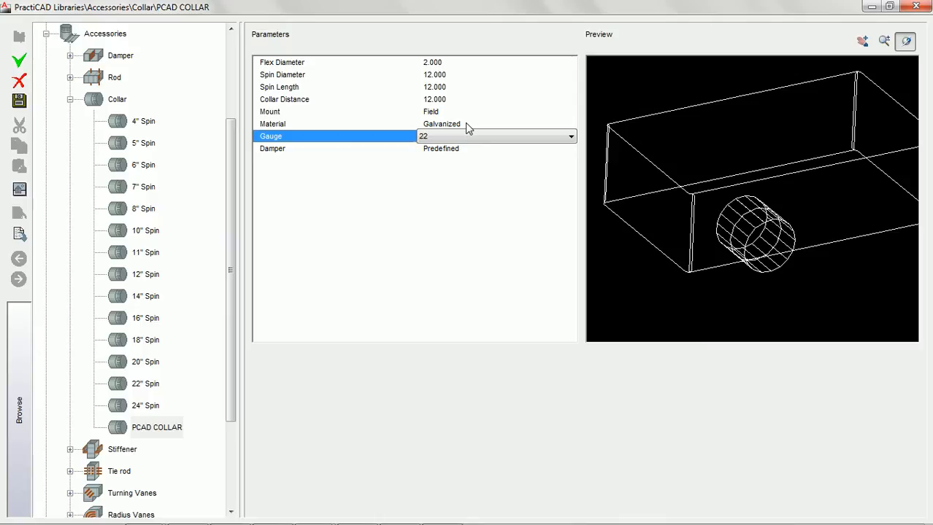
{"action": "left_click_drag", "start_coordinate": [721, 239], "coordinate": [667, 213]}
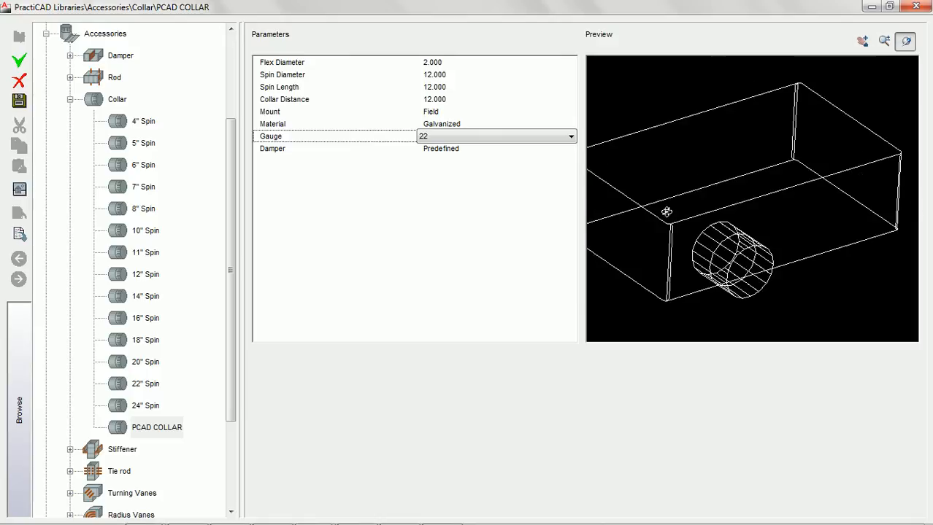
{"action": "left_click", "coordinate": [443, 126]}
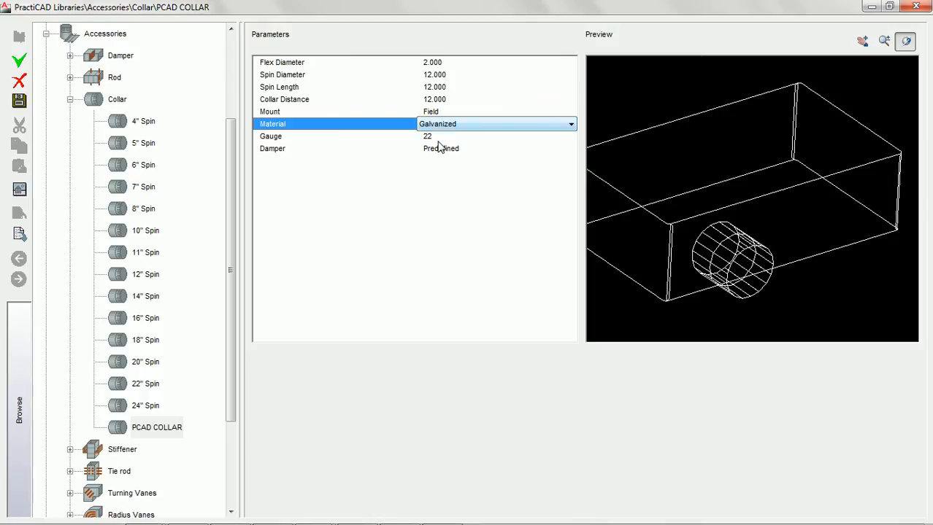
{"action": "left_click", "coordinate": [440, 139]}
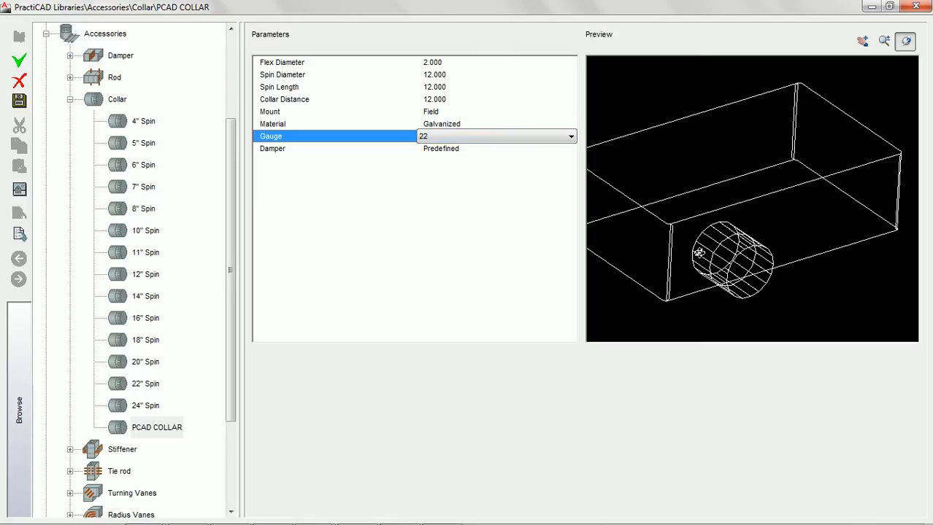
{"action": "left_click", "coordinate": [456, 124]}
{"action": "left_click", "coordinate": [456, 135]}
{"action": "left_click", "coordinate": [459, 125]}
{"action": "left_click", "coordinate": [485, 127]}
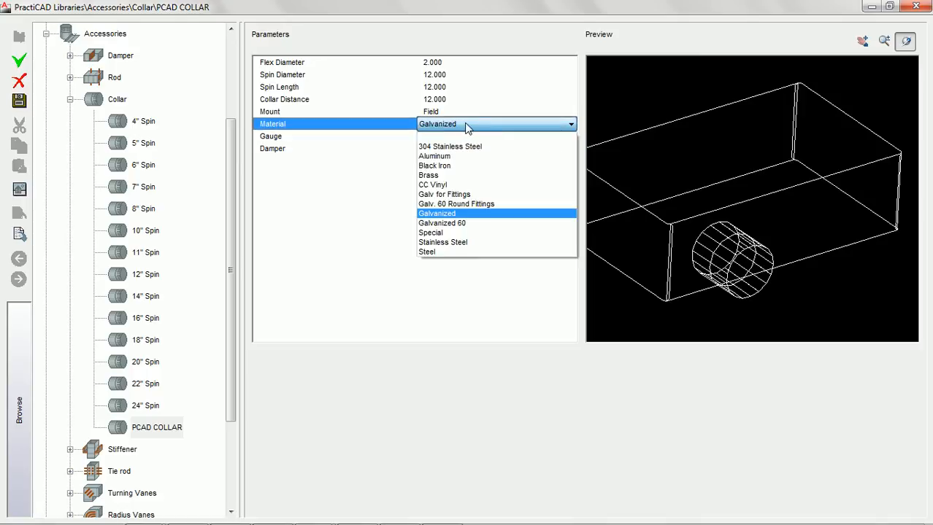
{"action": "left_click", "coordinate": [468, 127]}
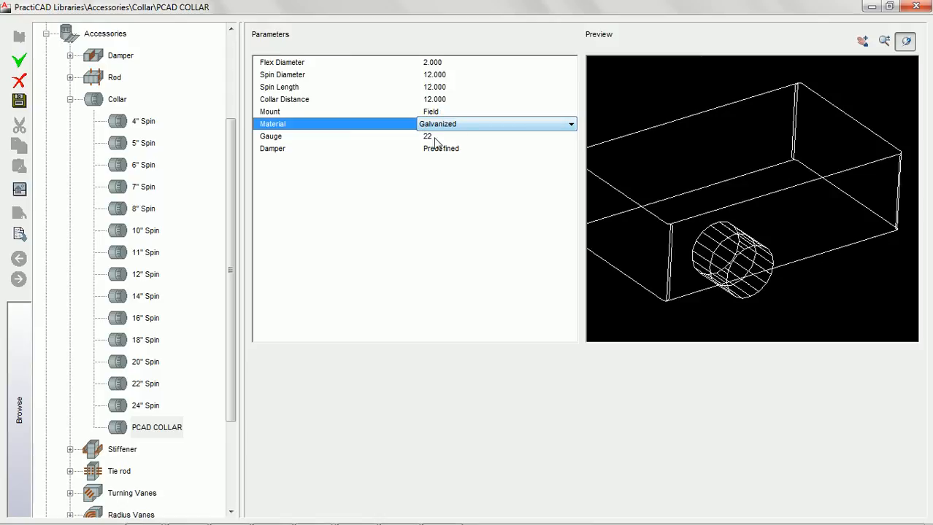
Step: Review the material and gauge parameters assigned to the PCAD COLLAR
{"action": "left_click", "coordinate": [440, 139]}
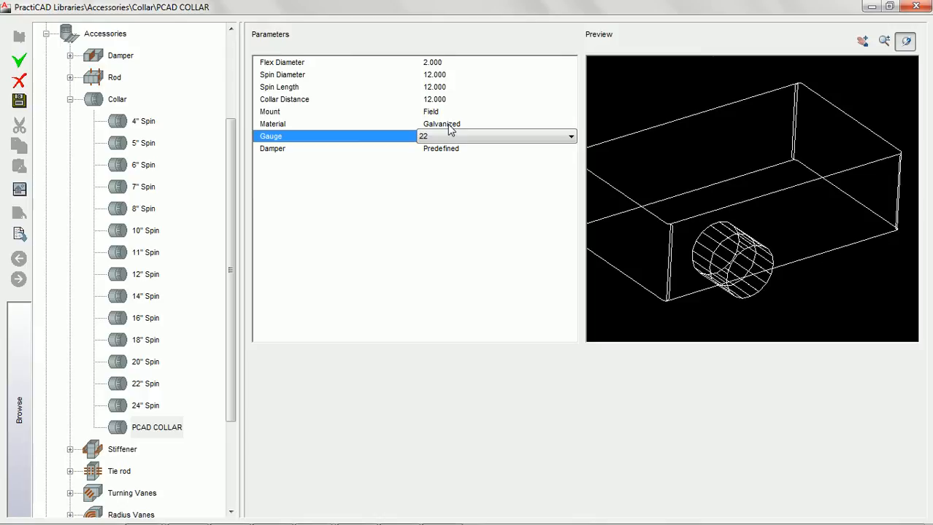
{"action": "left_click", "coordinate": [450, 128]}
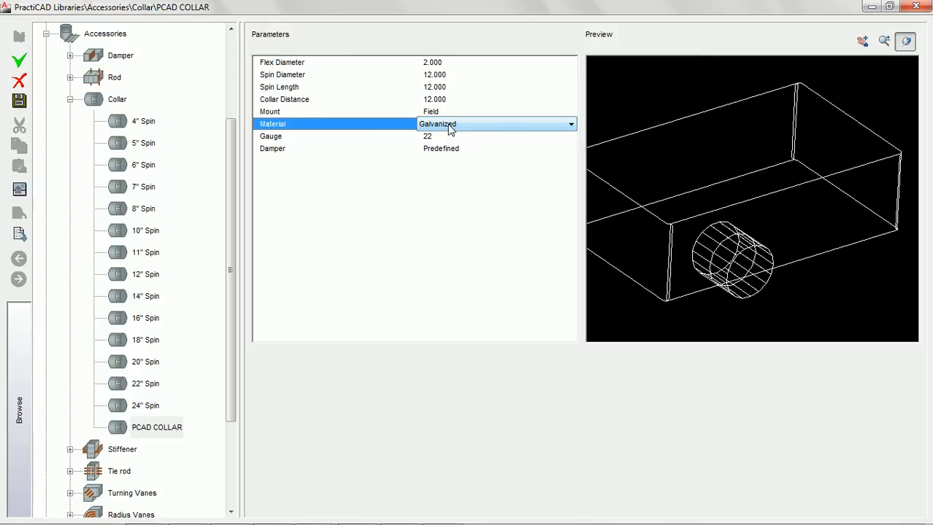
{"action": "left_click", "coordinate": [441, 137]}
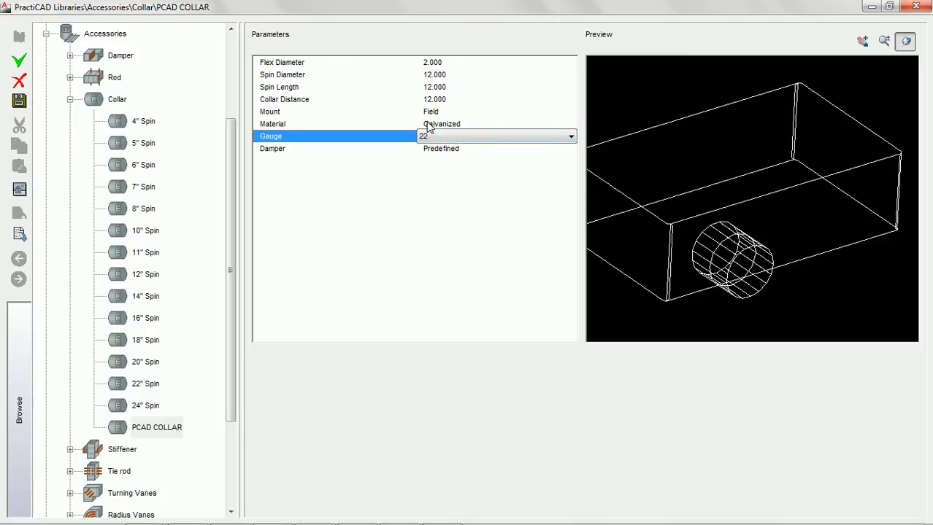
{"action": "left_click", "coordinate": [445, 125]}
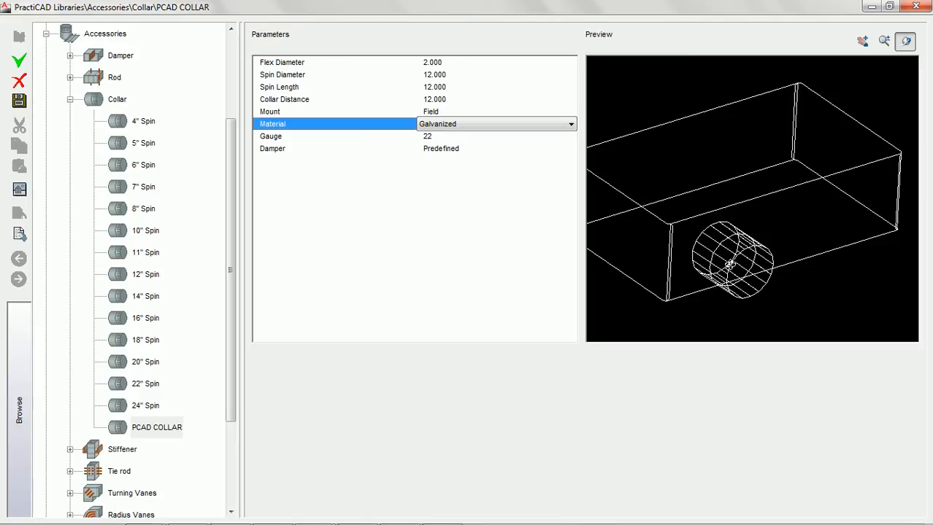
{"action": "left_click", "coordinate": [430, 140]}
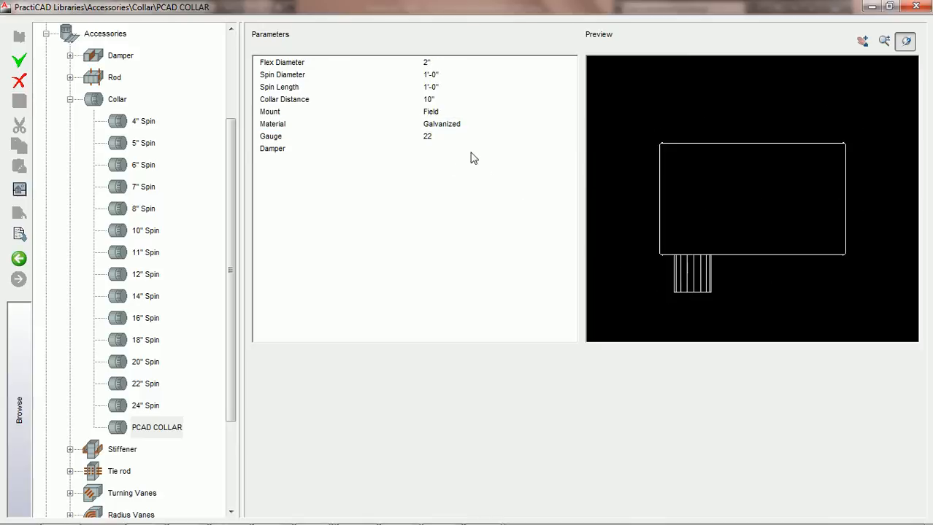
Step: Try the blank and Predefined damper options on the PCAD COLLAR
{"action": "left_click", "coordinate": [473, 150]}
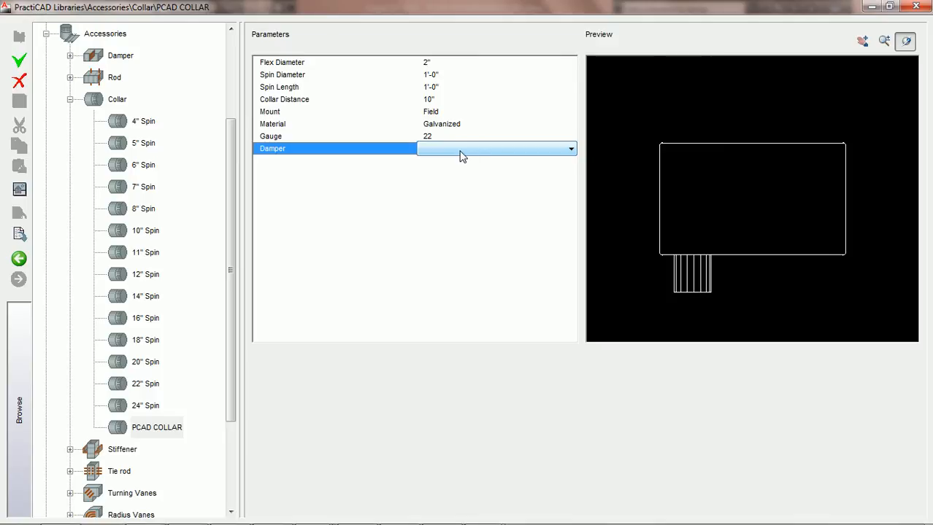
{"action": "left_click", "coordinate": [533, 148]}
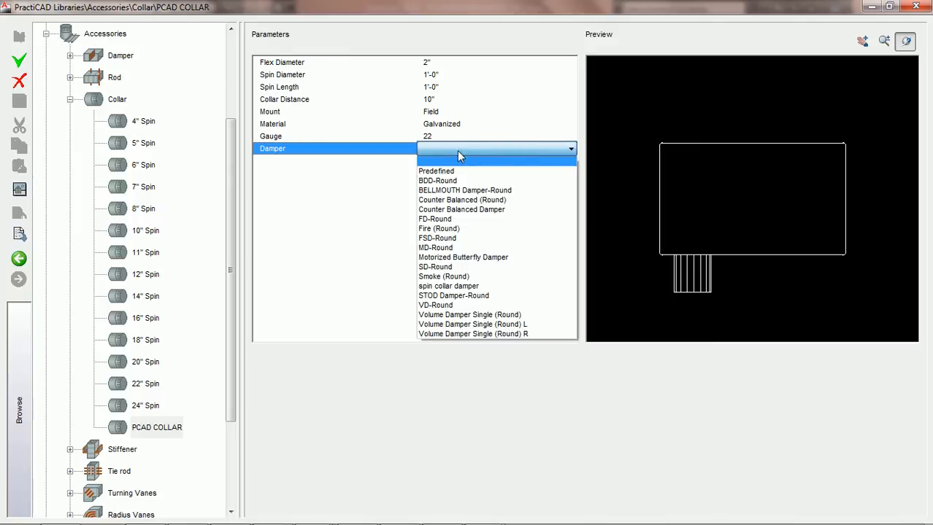
{"action": "left_click", "coordinate": [449, 163]}
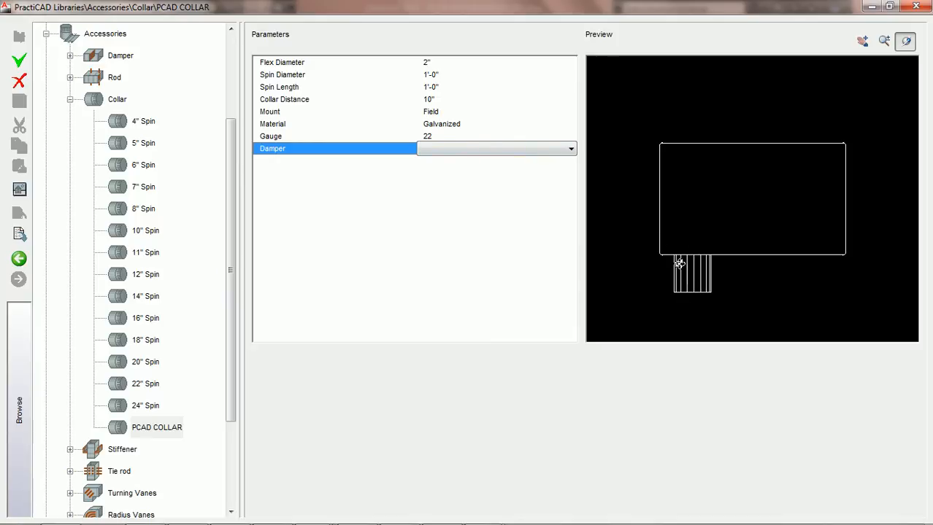
{"action": "left_click", "coordinate": [544, 149]}
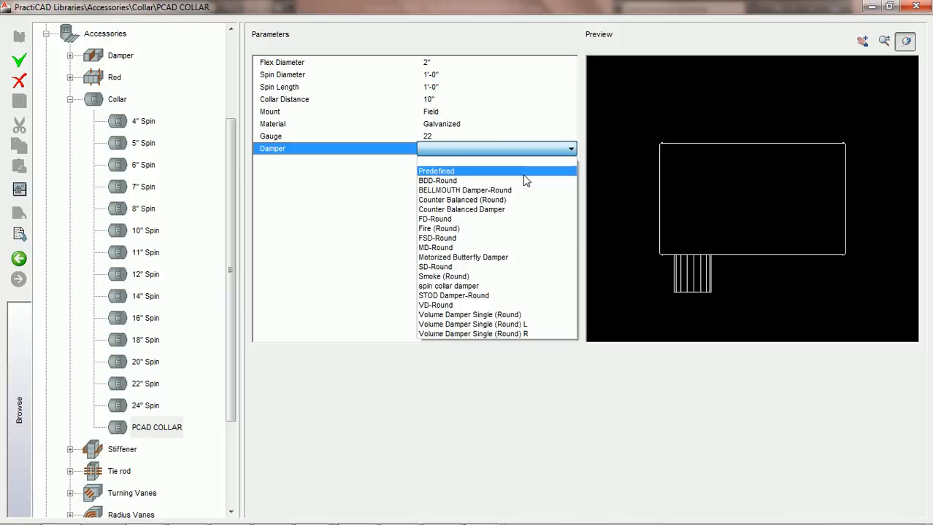
{"action": "left_click", "coordinate": [523, 173]}
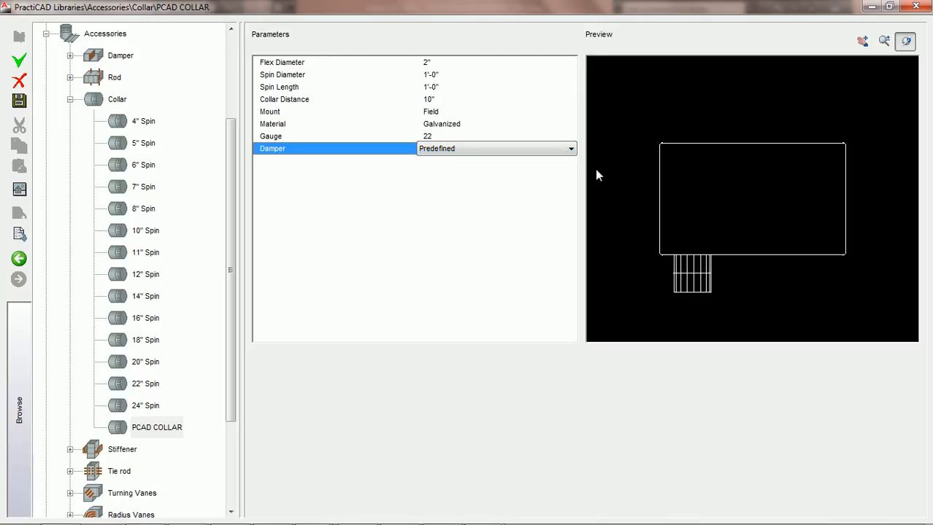
Step: Set the PCAD COLLAR's damper to Volume Damper Single (Round)
{"action": "left_click", "coordinate": [553, 155]}
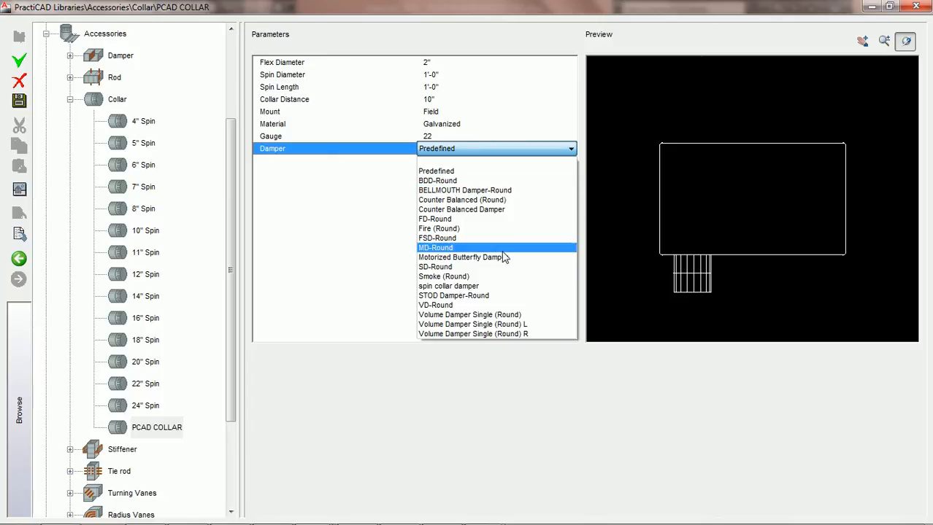
{"action": "left_click", "coordinate": [507, 315]}
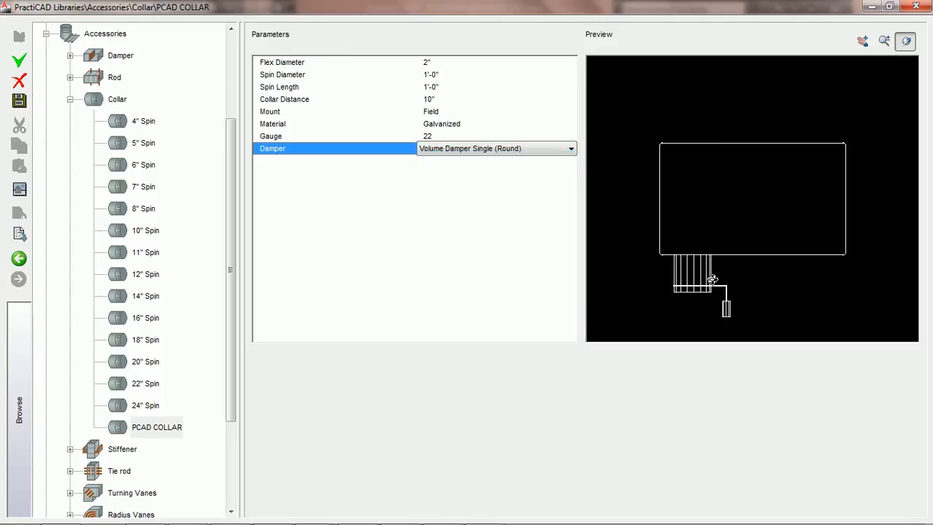